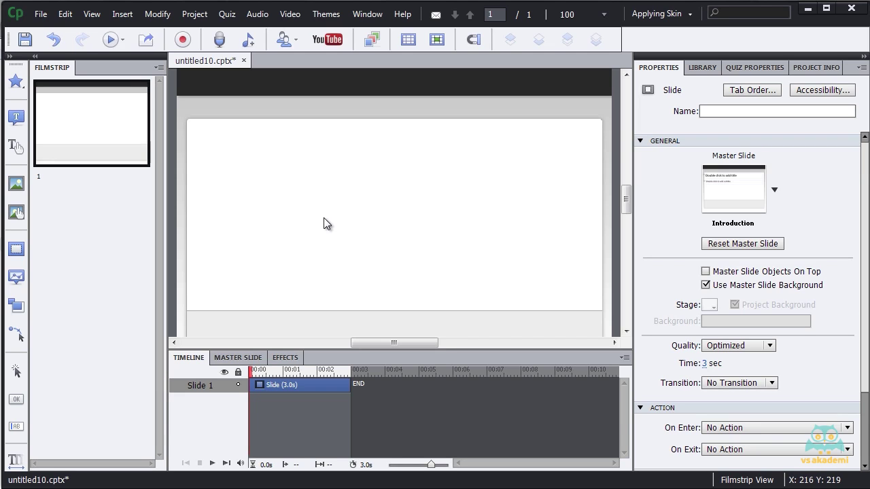
Start inserting a widget and pick emailIcon.swf from the Gallery Widgets folder.
{"action": "left_click", "coordinate": [116, 16]}
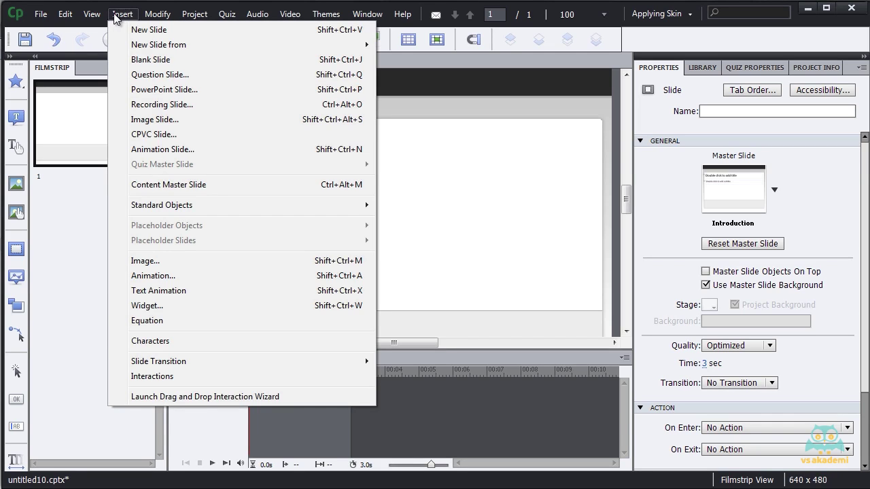
{"action": "left_click", "coordinate": [198, 306]}
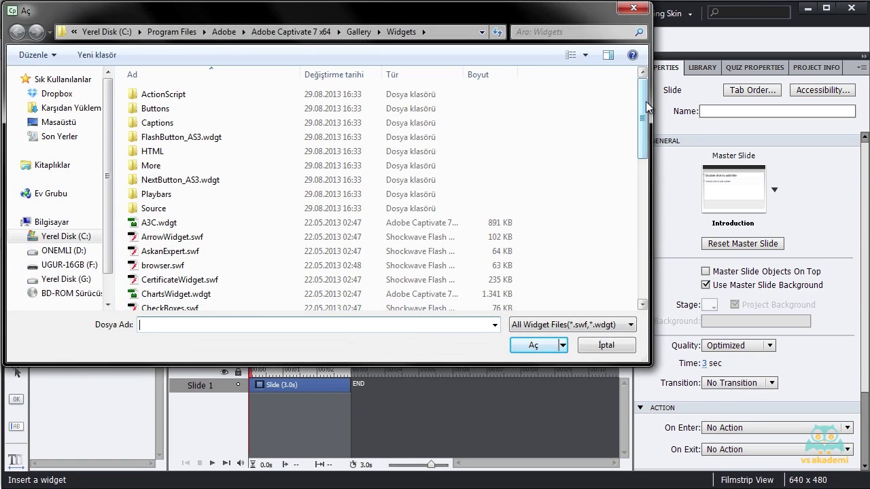
{"action": "scroll", "coordinate": [510, 102], "scroll_direction": "down", "scroll_amount": 9}
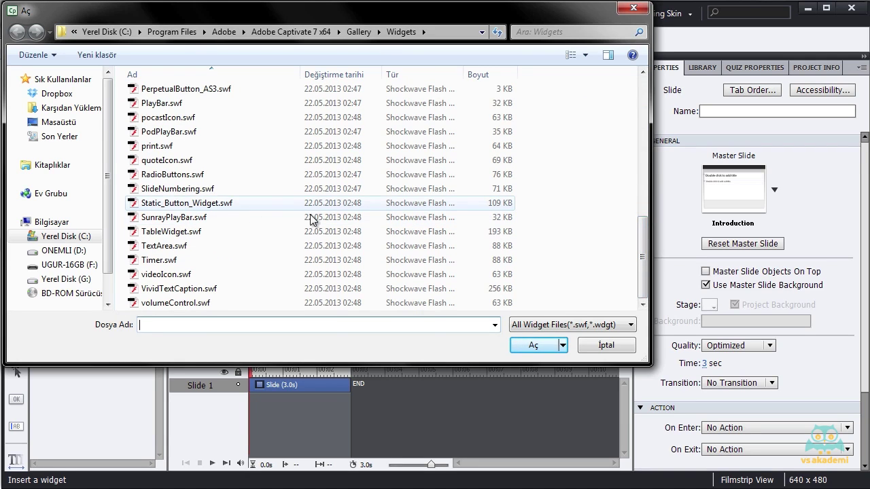
{"action": "left_click_drag", "start_coordinate": [643, 262], "coordinate": [652, 155]}
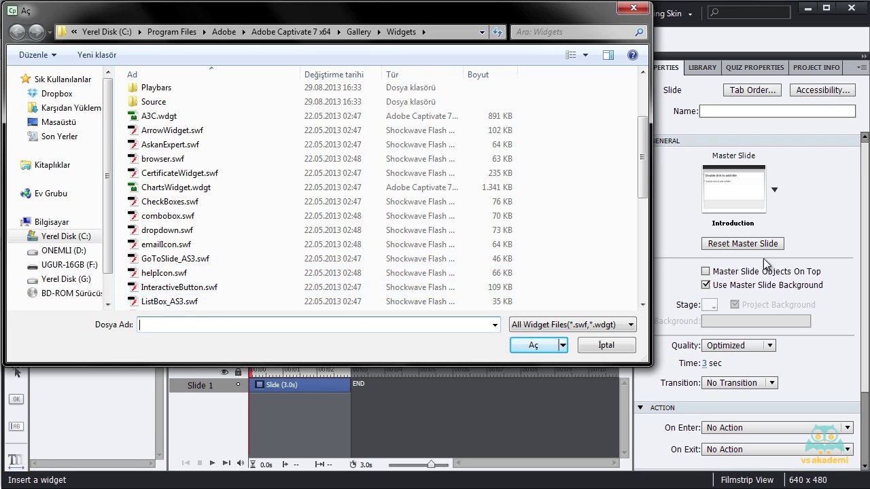
{"action": "left_click_drag", "start_coordinate": [644, 156], "coordinate": [637, 155]}
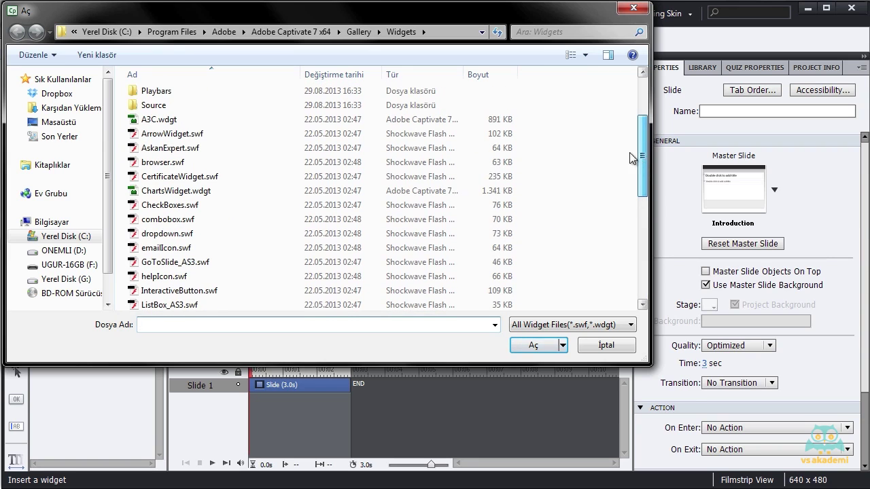
{"action": "left_click", "coordinate": [248, 249]}
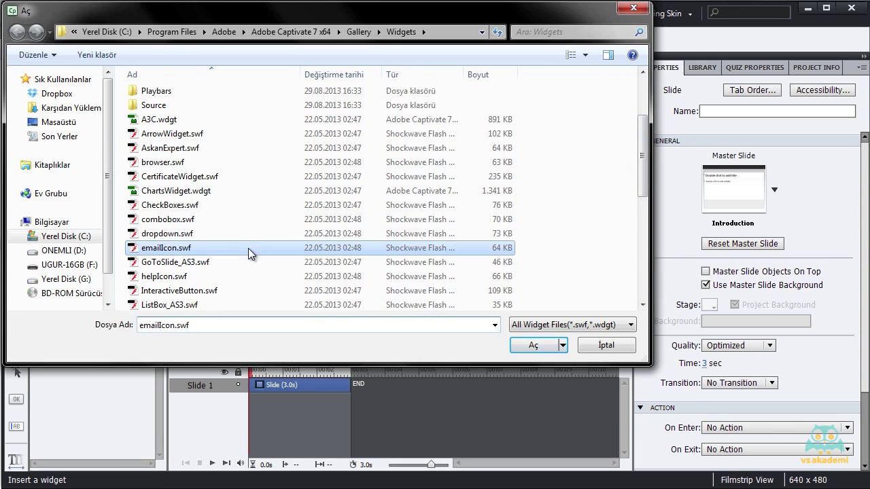
Open the emailIcon widget and set label E-mail, the recipient address, and subject Captivate 7.
{"action": "left_click", "coordinate": [523, 344]}
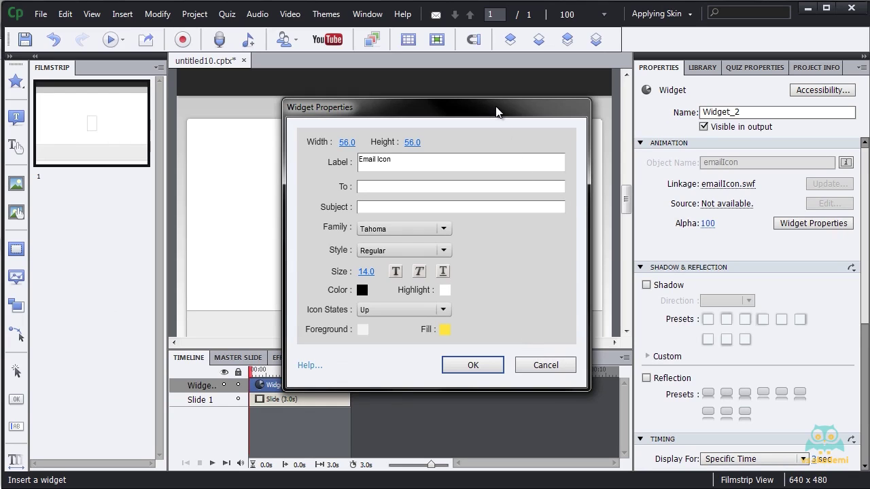
{"action": "left_click", "coordinate": [463, 159]}
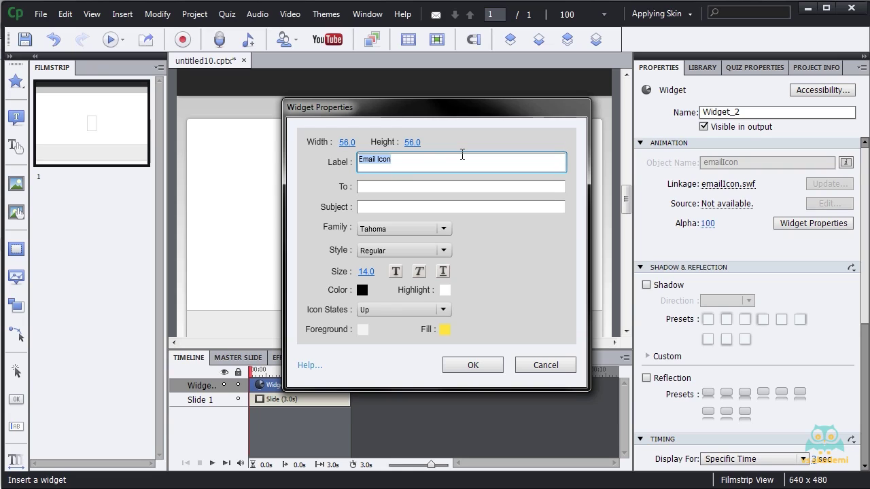
{"action": "type", "text": "E"}
{"action": "left_click", "coordinate": [450, 187]}
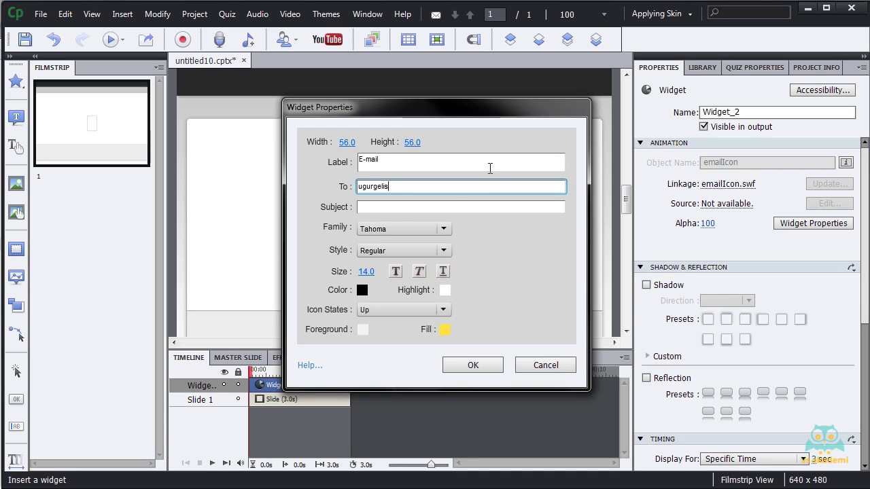
{"action": "left_click", "coordinate": [511, 201]}
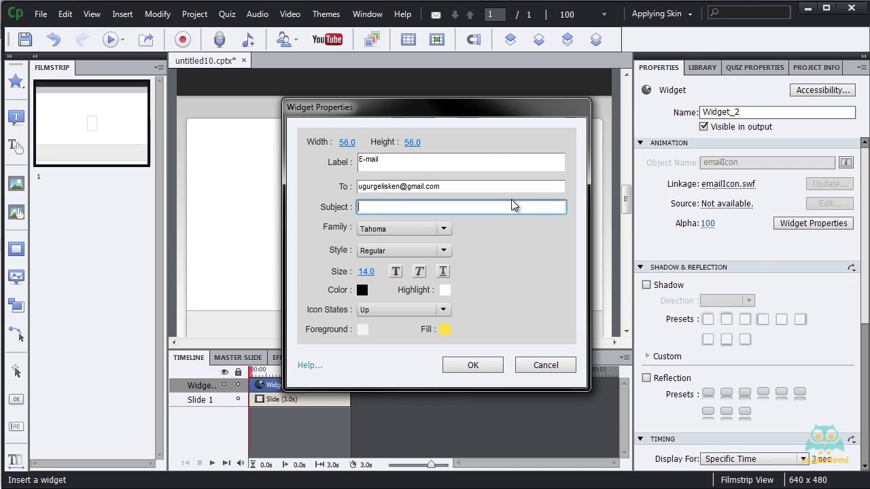
{"action": "type", "text": "Captivate 7"}
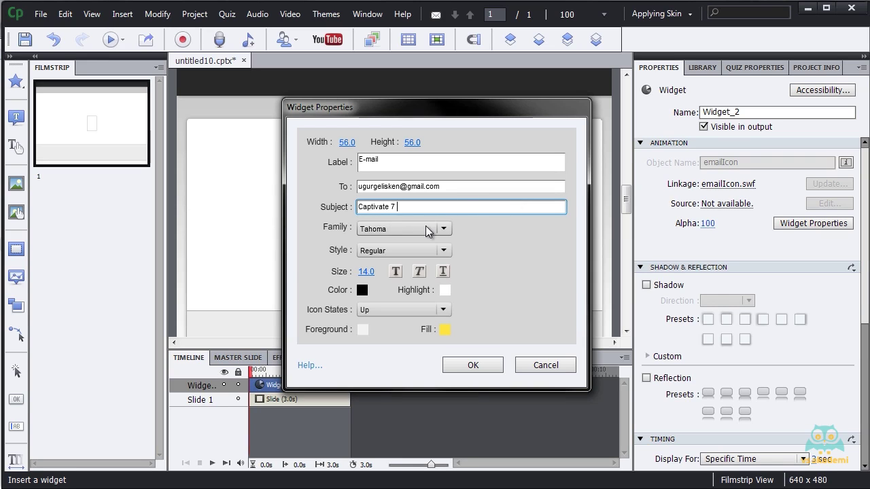
Give the widget's Over icon state a cyan foreground and apply the settings.
{"action": "left_click", "coordinate": [379, 310]}
{"action": "left_click", "coordinate": [393, 280]}
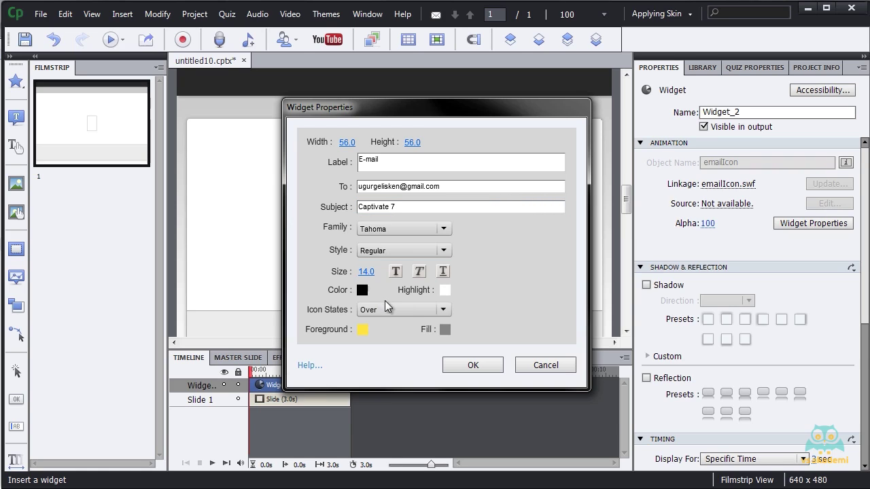
{"action": "left_click", "coordinate": [363, 329]}
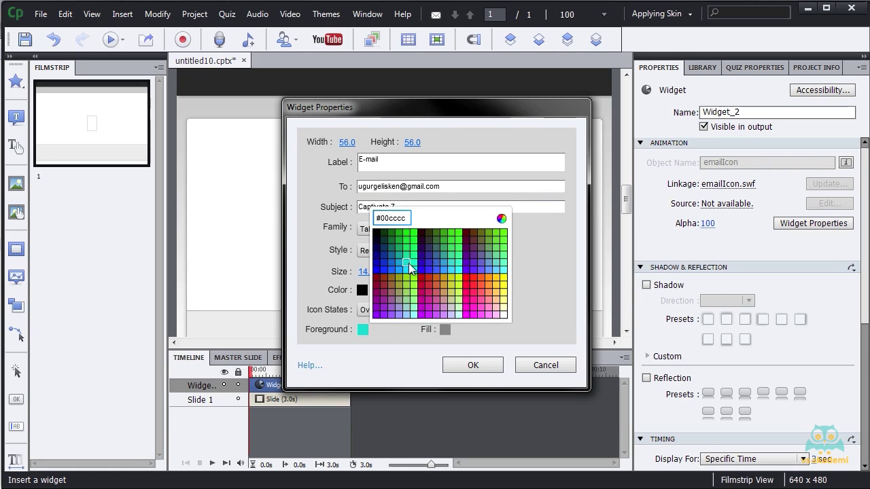
{"action": "left_click", "coordinate": [411, 268]}
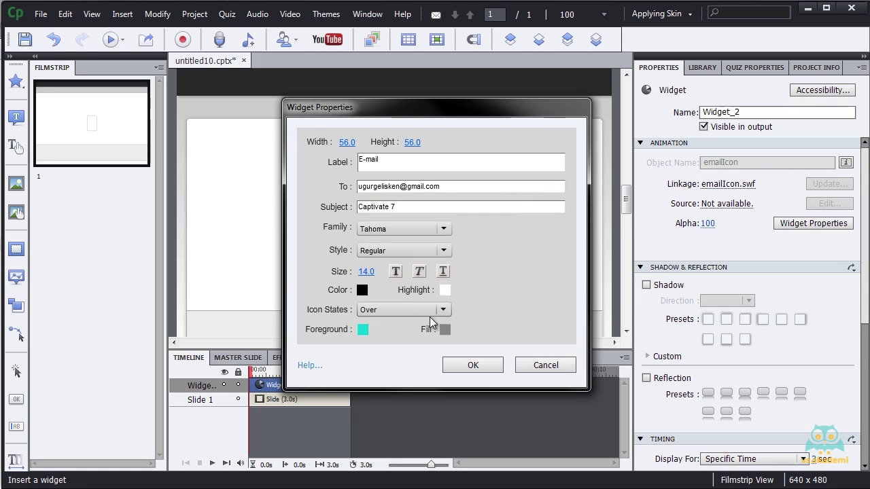
{"action": "left_click", "coordinate": [473, 366]}
{"action": "left_click", "coordinate": [406, 233]}
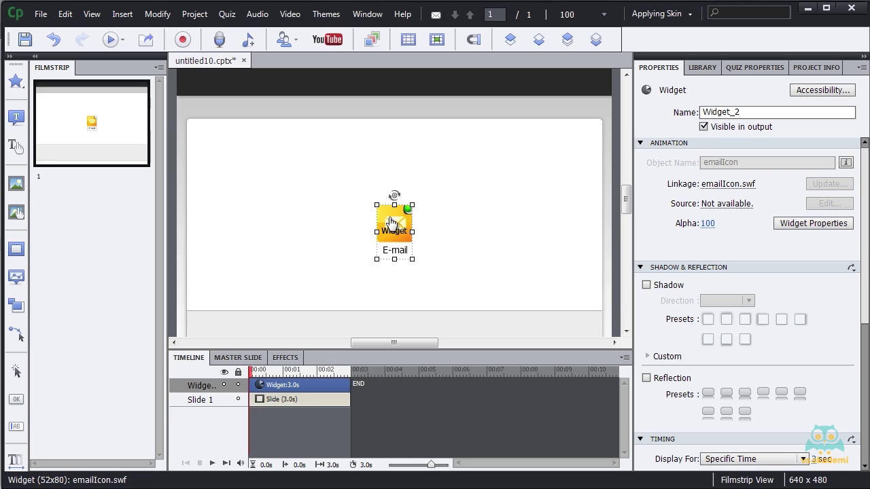
Move the E-mail widget from the centre to the slide's top-right corner.
{"action": "left_click_drag", "start_coordinate": [392, 223], "coordinate": [576, 132]}
{"action": "left_click", "coordinate": [184, 92]}
{"action": "left_click", "coordinate": [123, 13]}
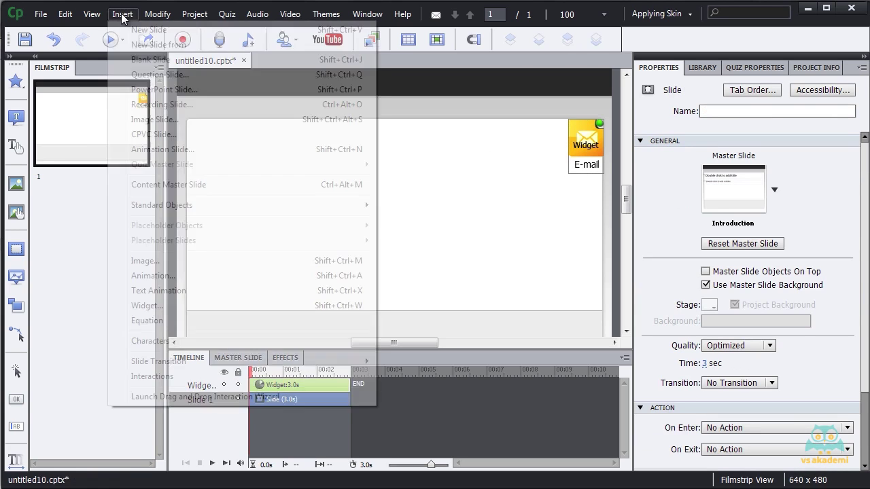
{"action": "mouse_move", "coordinate": [157, 14]}
{"action": "mouse_move", "coordinate": [121, 20]}
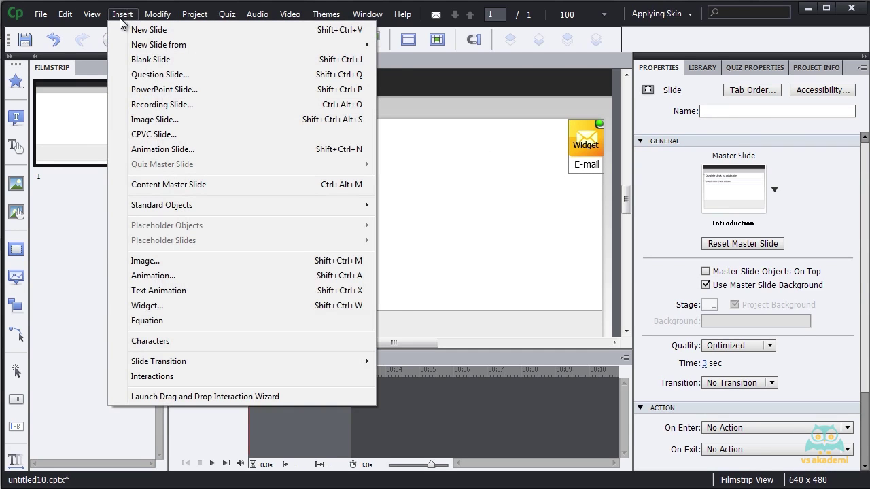
Insert the print.swf widget from the Gallery Widgets folder.
{"action": "left_click", "coordinate": [173, 306]}
{"action": "left_click_drag", "start_coordinate": [642, 119], "coordinate": [645, 274]}
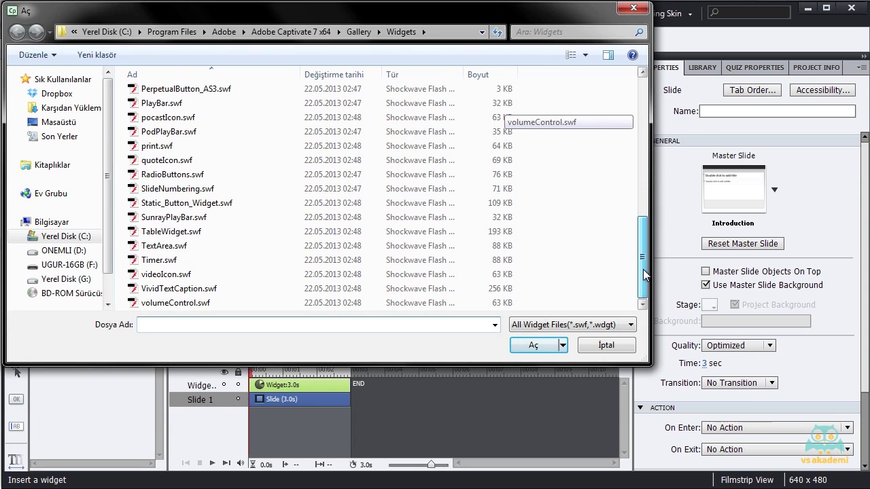
{"action": "left_click", "coordinate": [194, 145]}
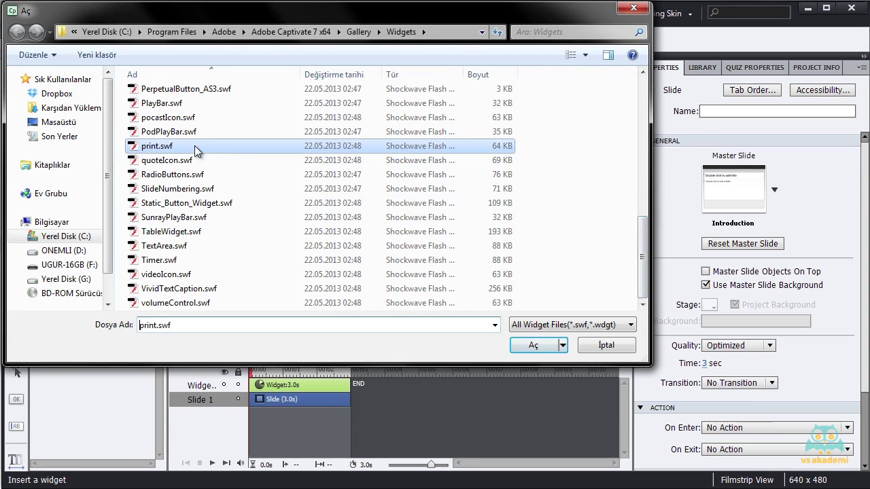
{"action": "left_click", "coordinate": [533, 346]}
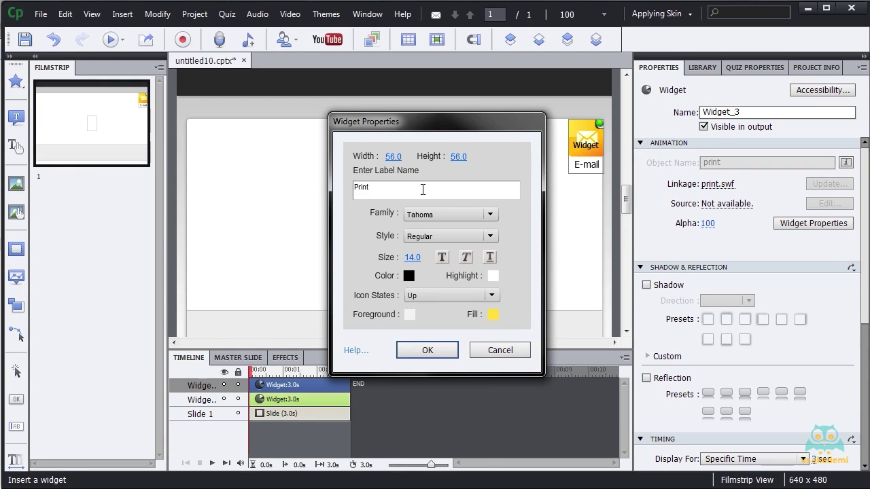
Relabel the print widget 'Yazdır' and place it beside E-mail at the top-right.
{"action": "left_click_drag", "start_coordinate": [422, 190], "coordinate": [316, 193]}
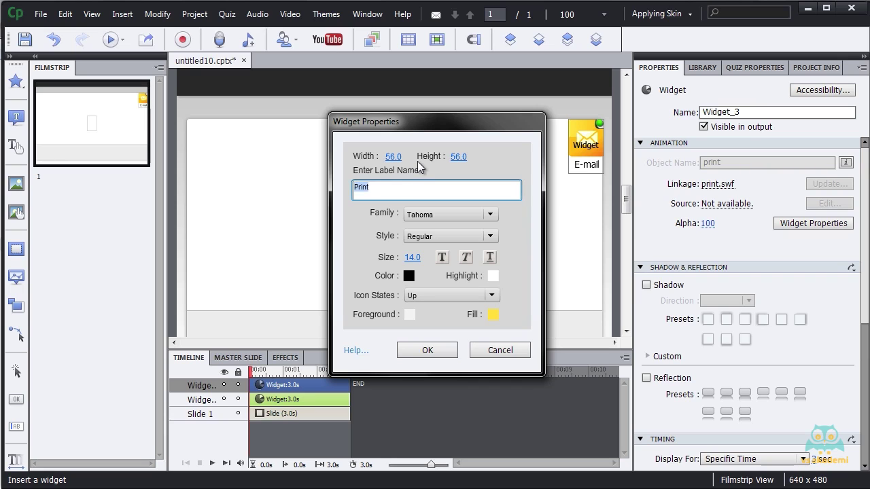
{"action": "key", "text": "BackSpace"}
{"action": "left_click", "coordinate": [427, 350]}
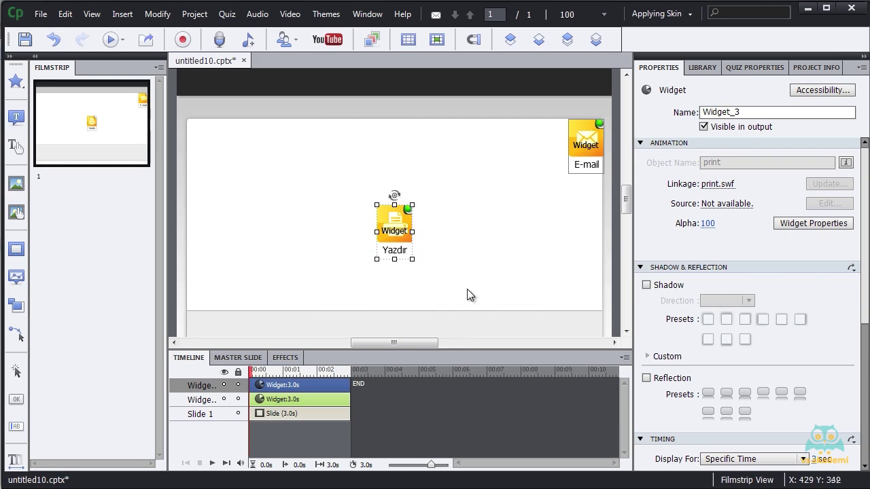
{"action": "left_click", "coordinate": [467, 294]}
{"action": "left_click_drag", "start_coordinate": [399, 221], "coordinate": [552, 136]}
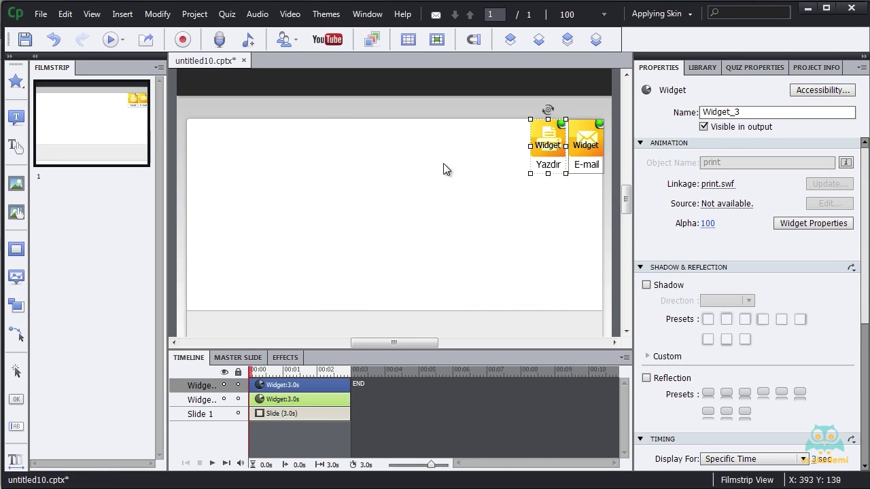
{"action": "left_click", "coordinate": [451, 167]}
{"action": "left_click", "coordinate": [122, 15]}
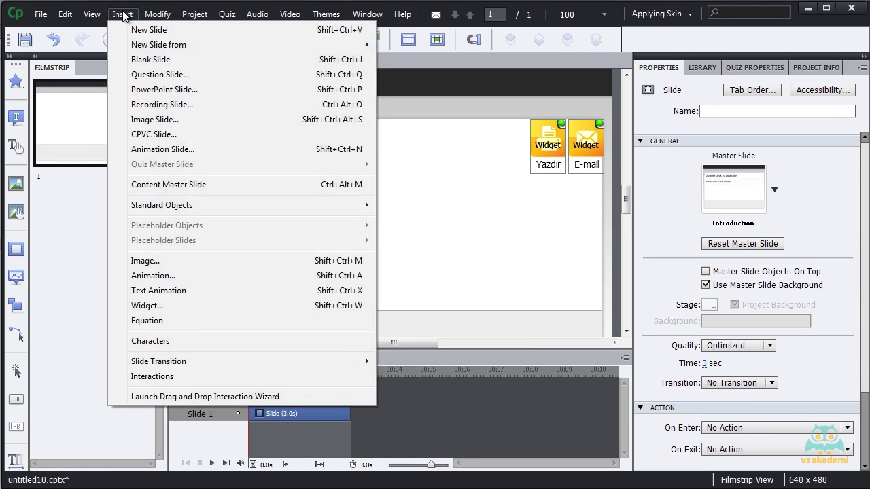
Insert the SlideNumbering.swf widget and move it to the slide's bottom-left corner.
{"action": "left_click", "coordinate": [193, 307]}
{"action": "scroll", "coordinate": [499, 109], "scroll_direction": "down", "scroll_amount": 8}
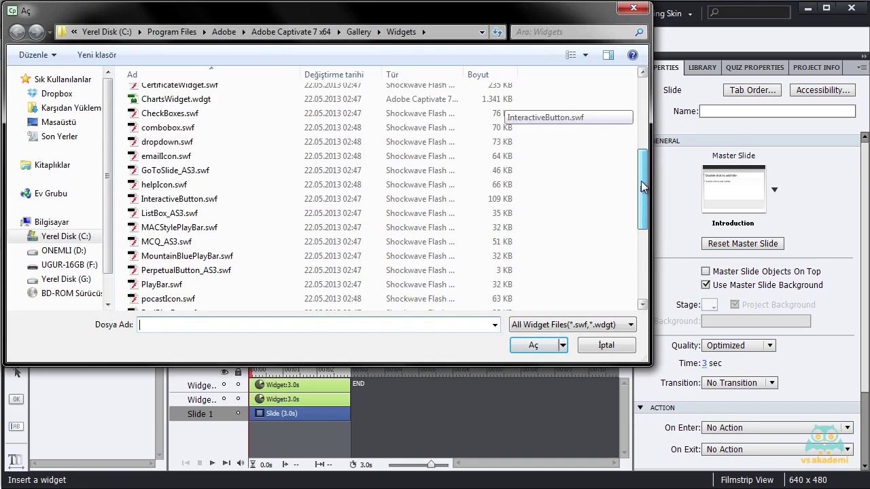
{"action": "left_click", "coordinate": [281, 259]}
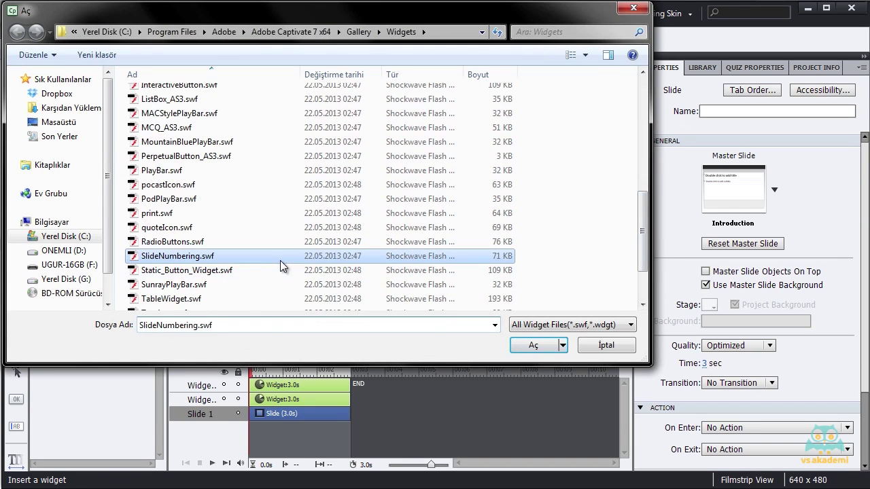
{"action": "left_click", "coordinate": [521, 347]}
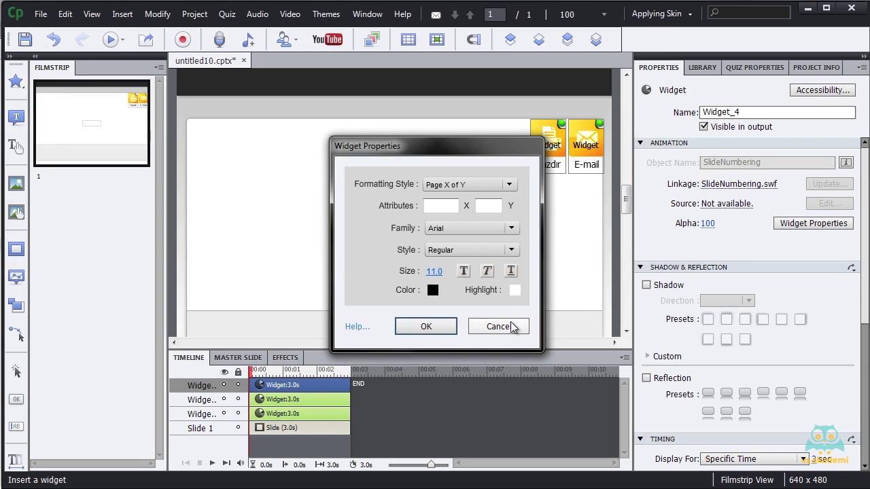
{"action": "left_click", "coordinate": [424, 327]}
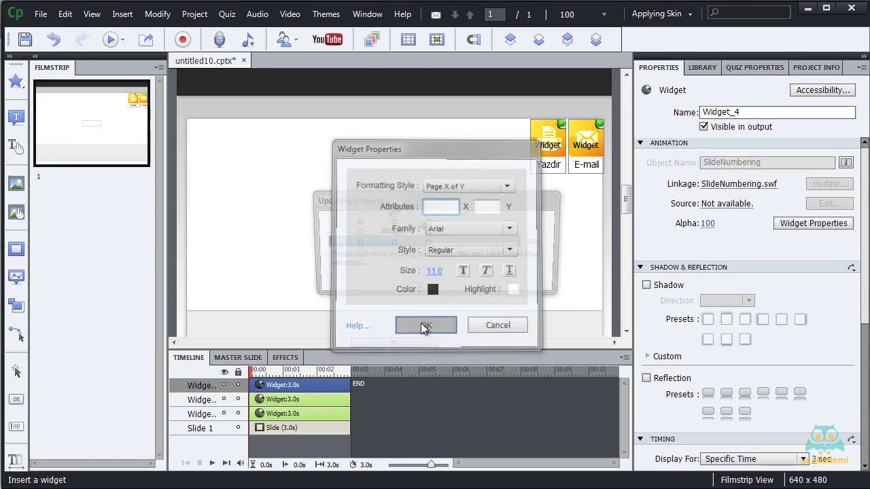
{"action": "left_click", "coordinate": [389, 217]}
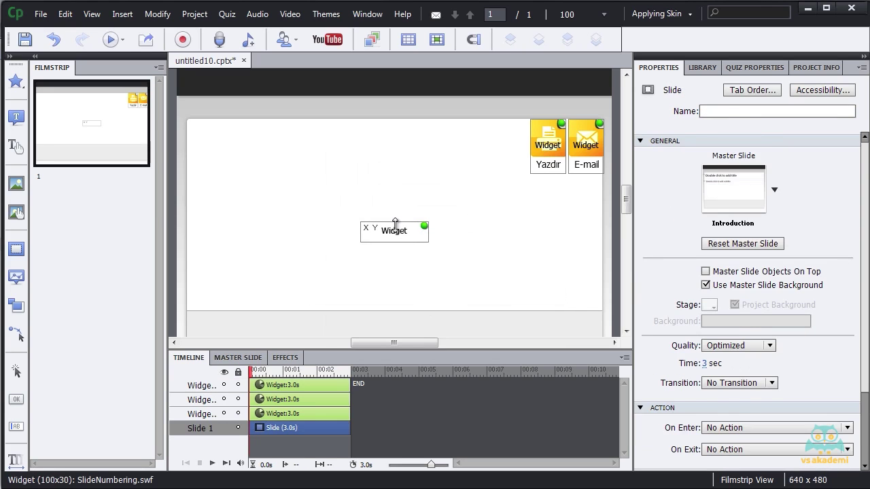
{"action": "left_click_drag", "start_coordinate": [394, 230], "coordinate": [227, 298]}
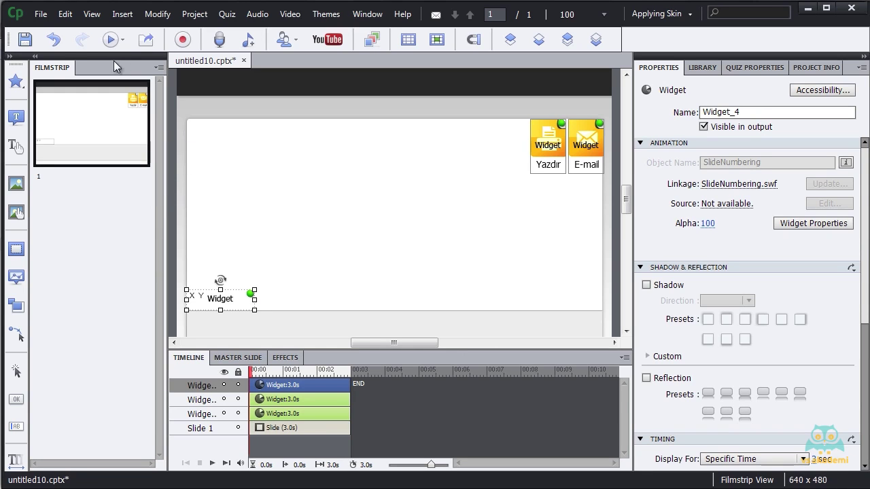
Add two new slides to the project, then return to slide 1.
{"action": "left_click", "coordinate": [113, 17]}
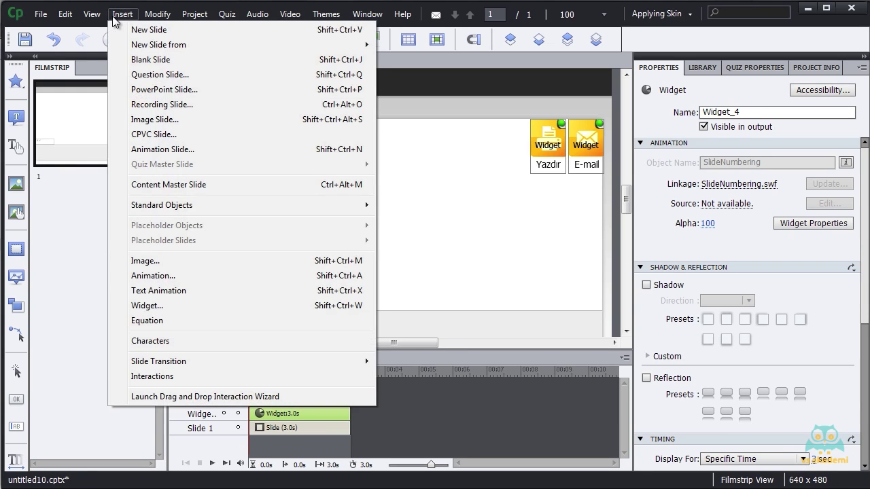
{"action": "left_click", "coordinate": [138, 29]}
{"action": "left_click", "coordinate": [119, 15]}
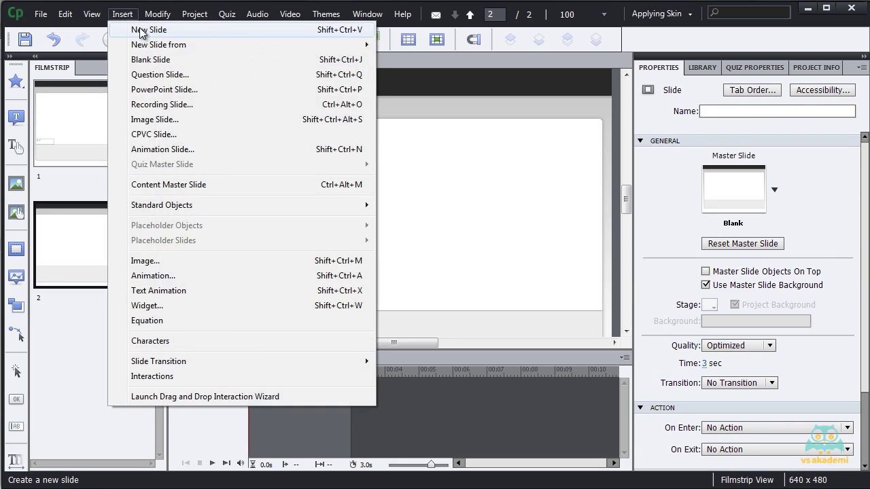
{"action": "left_click", "coordinate": [139, 30]}
{"action": "left_click", "coordinate": [97, 102]}
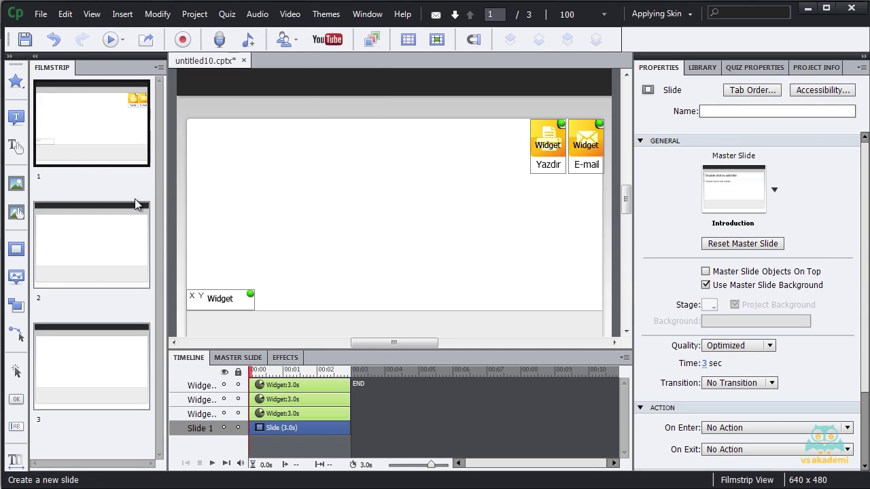
Preview the whole project, test Yazdır (cancelling the print dialog), then test the E-mail button.
{"action": "left_click", "coordinate": [110, 41]}
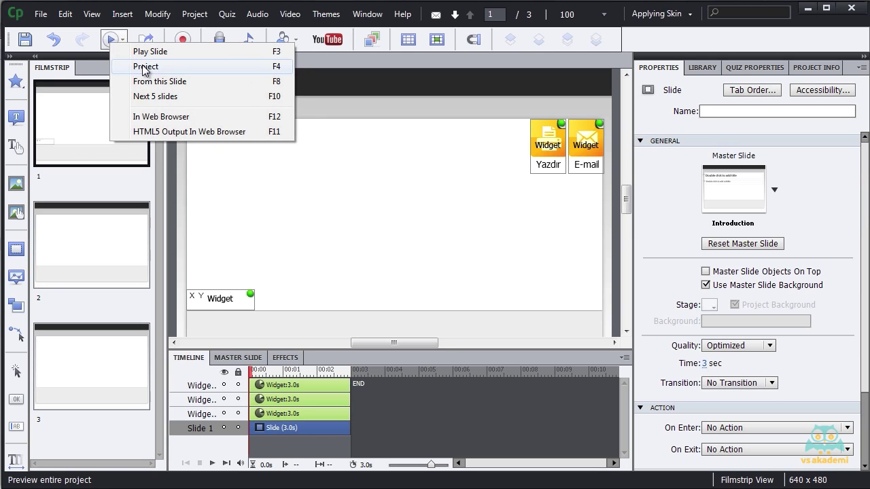
{"action": "left_click", "coordinate": [145, 68]}
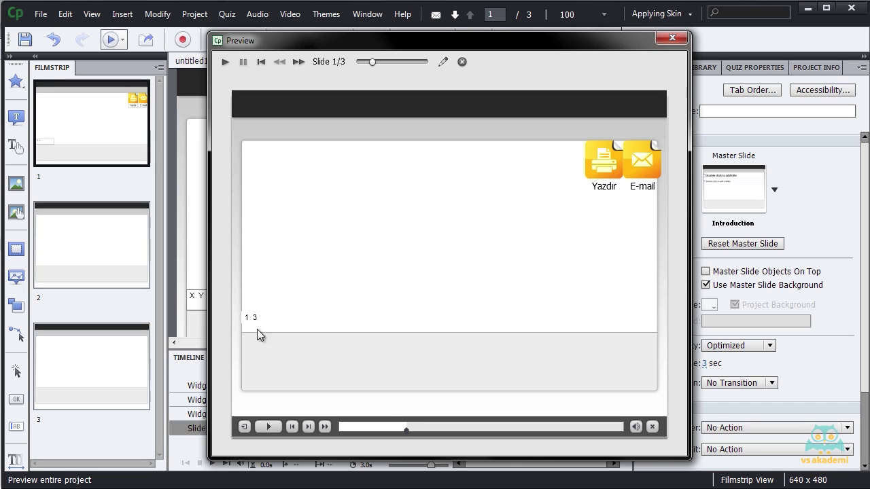
{"action": "left_click", "coordinate": [605, 171]}
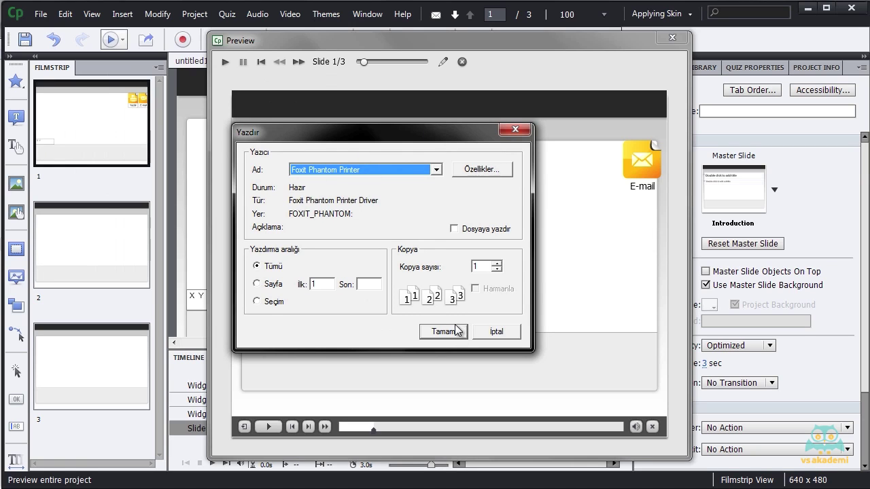
{"action": "left_click", "coordinate": [509, 330]}
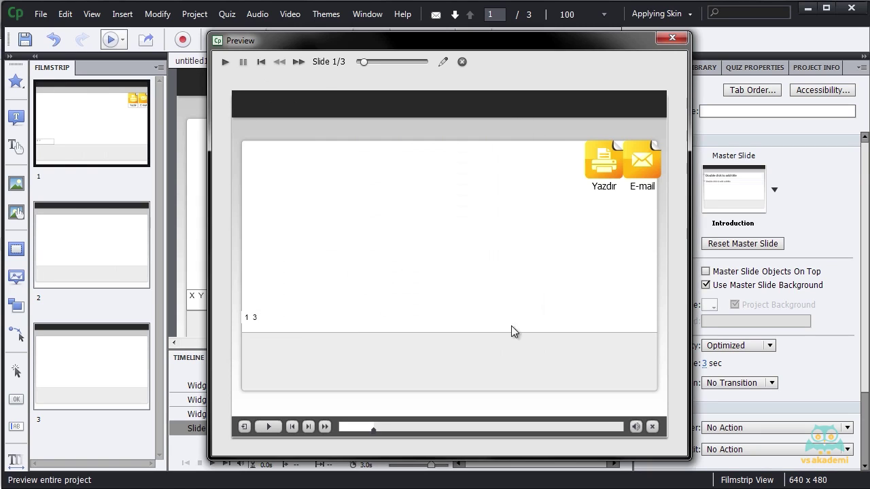
{"action": "left_click", "coordinate": [642, 164]}
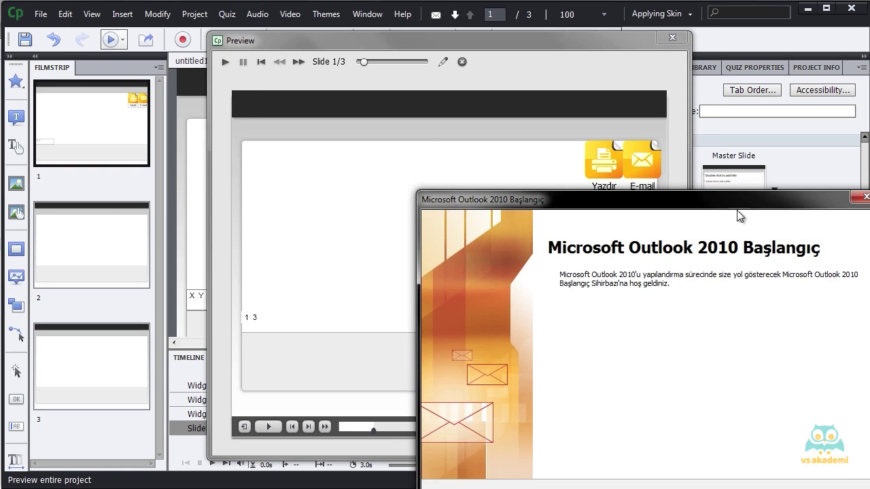